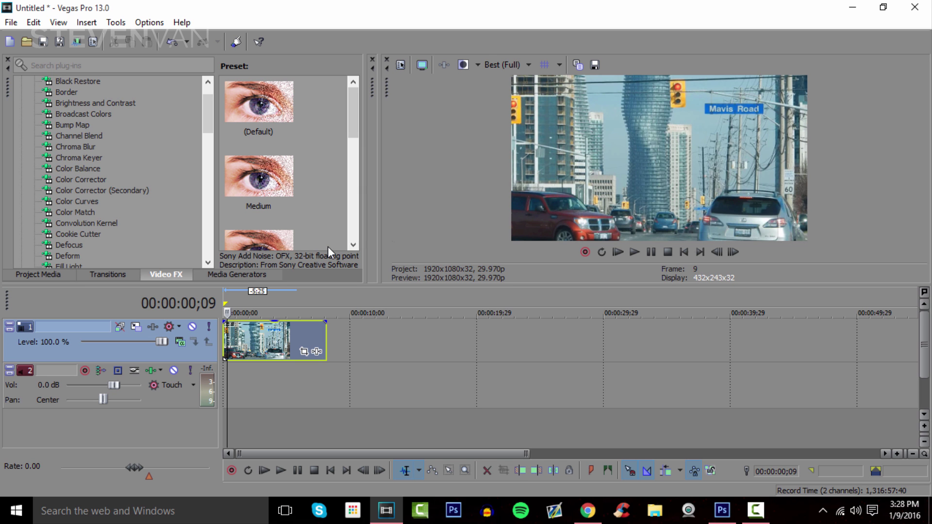
Open the clip's effects chain and close it again without adding any effect.
scroll(132, 254, down, 1)
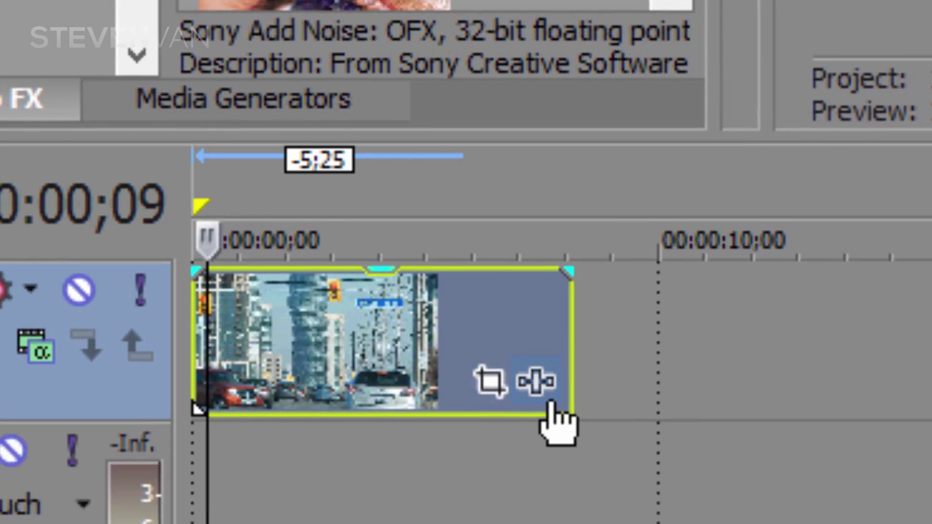
scroll(641, 523, up, 2)
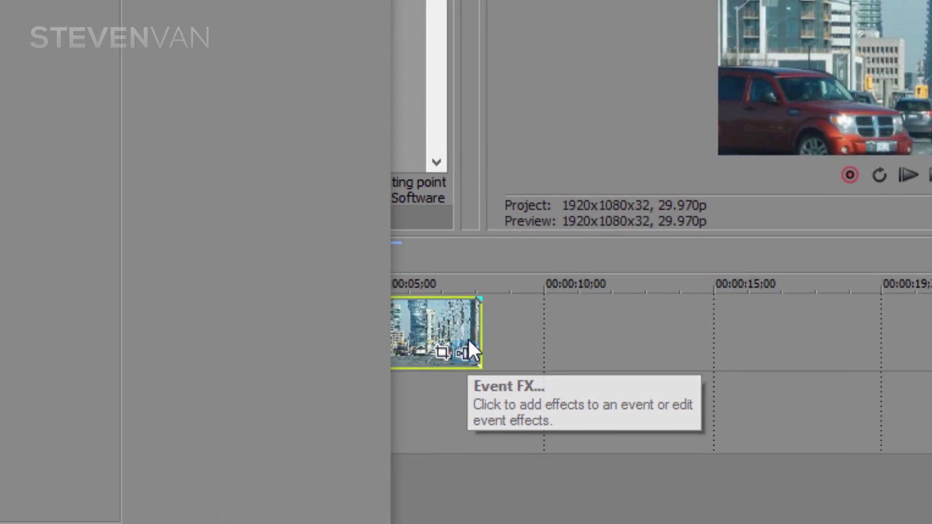
click(728, 359)
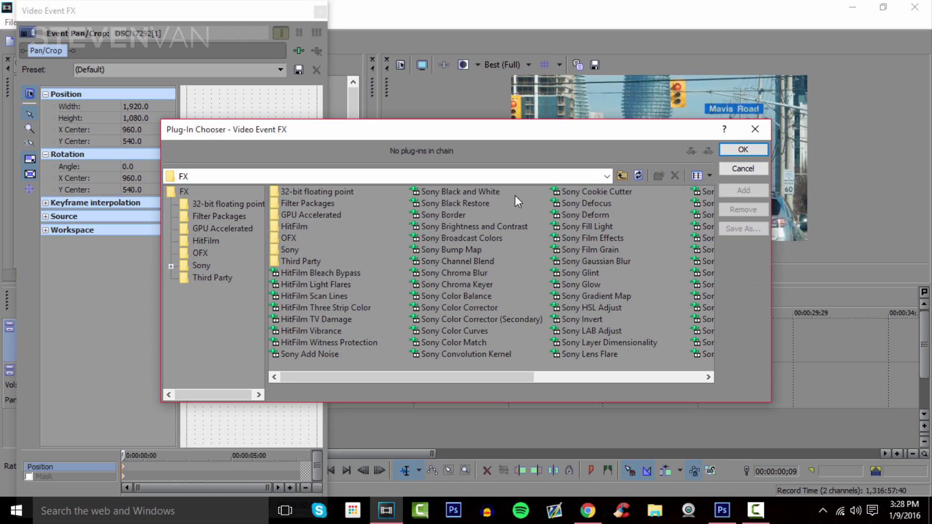
click(741, 169)
click(318, 15)
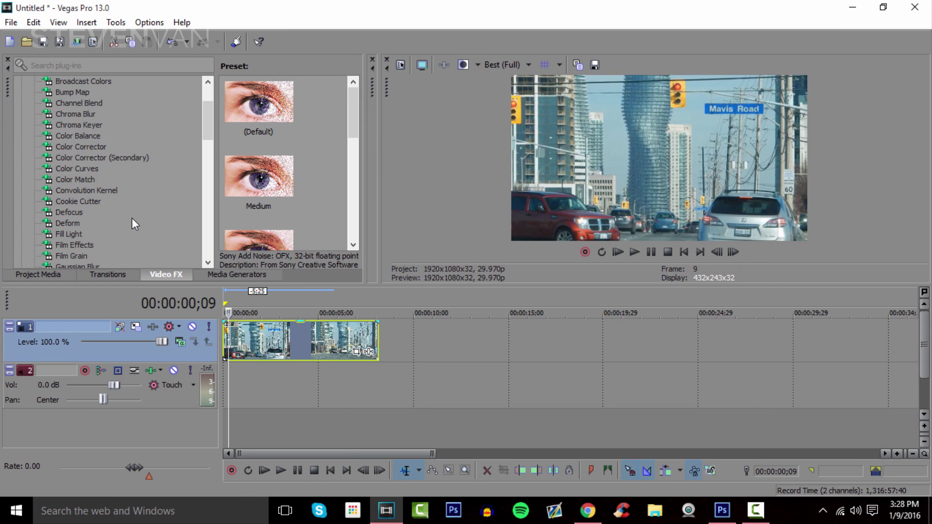
scroll(145, 228, down, 5)
scroll(171, 244, up, 7)
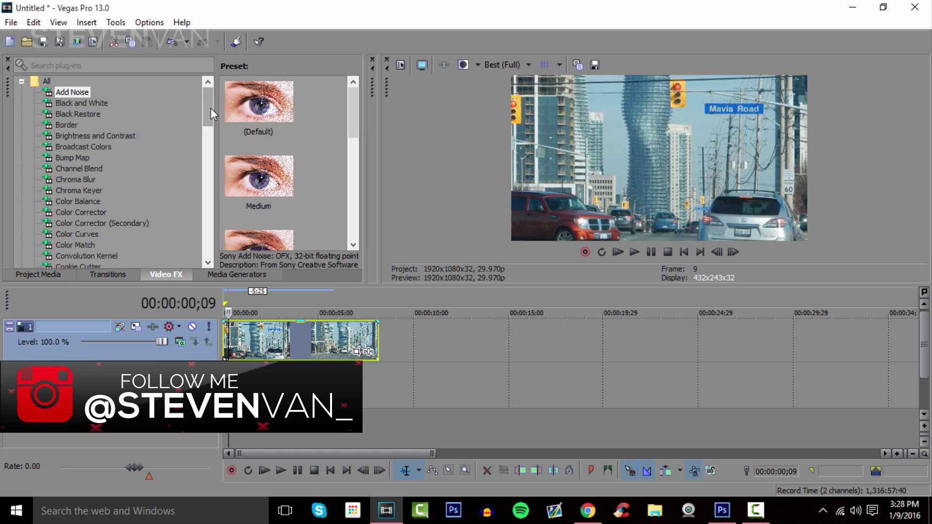
Apply Color Corrector and try various shadow, midtone and highlight tints, settling warmer.
drag(211, 108, 211, 120)
drag(96, 156, 293, 336)
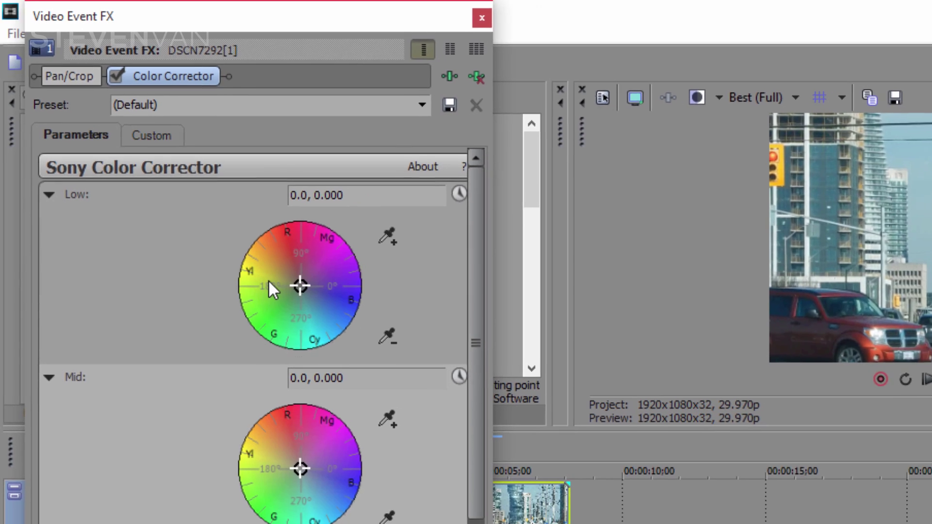
drag(291, 305, 287, 301)
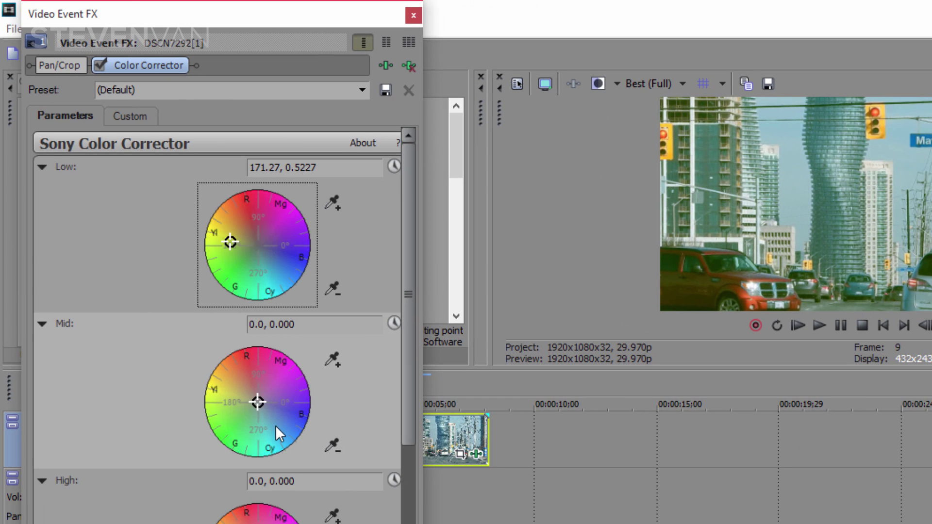
click(275, 433)
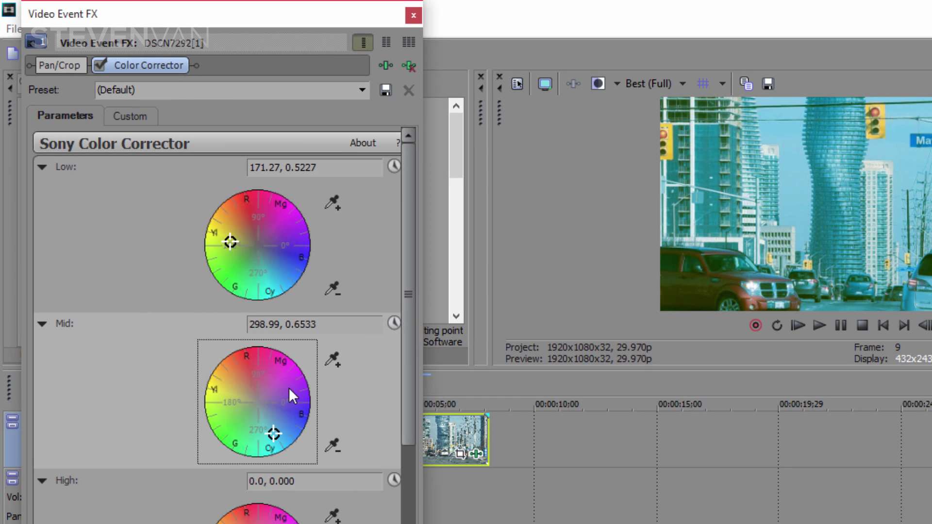
drag(266, 432, 285, 449)
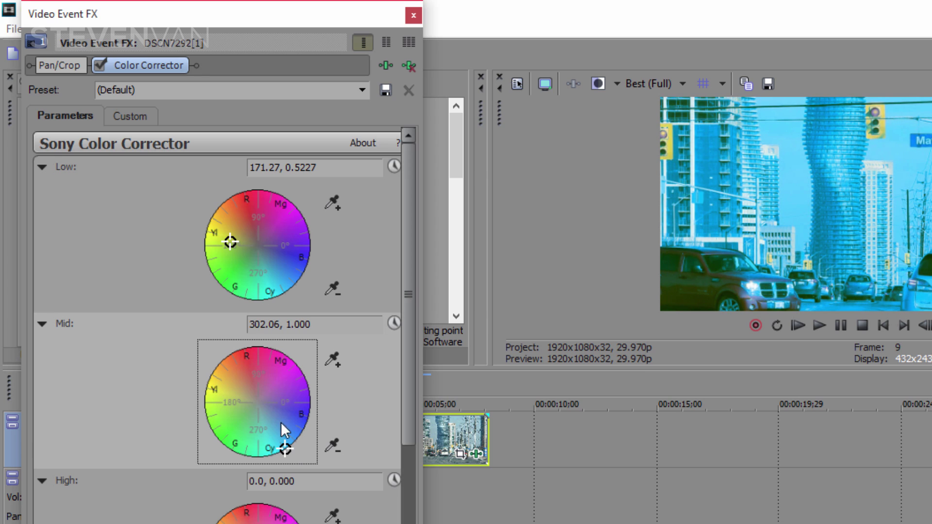
click(210, 230)
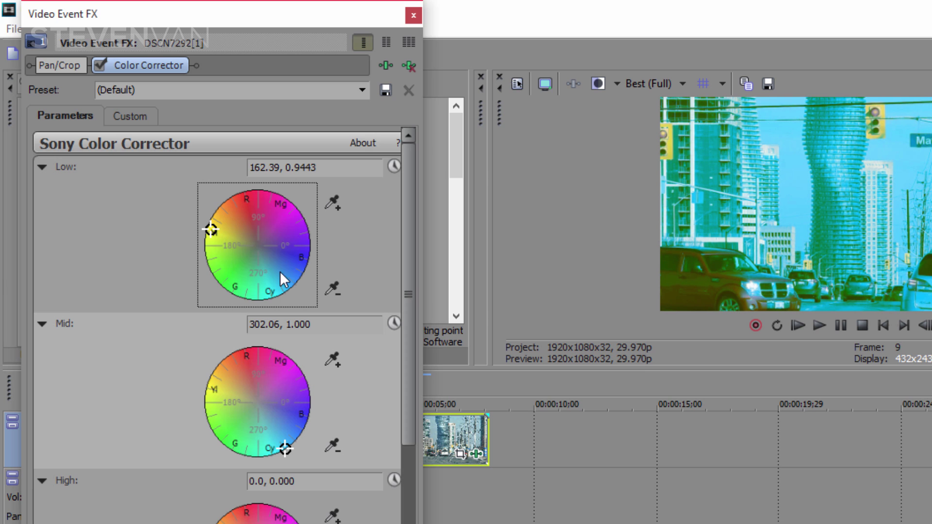
click(264, 258)
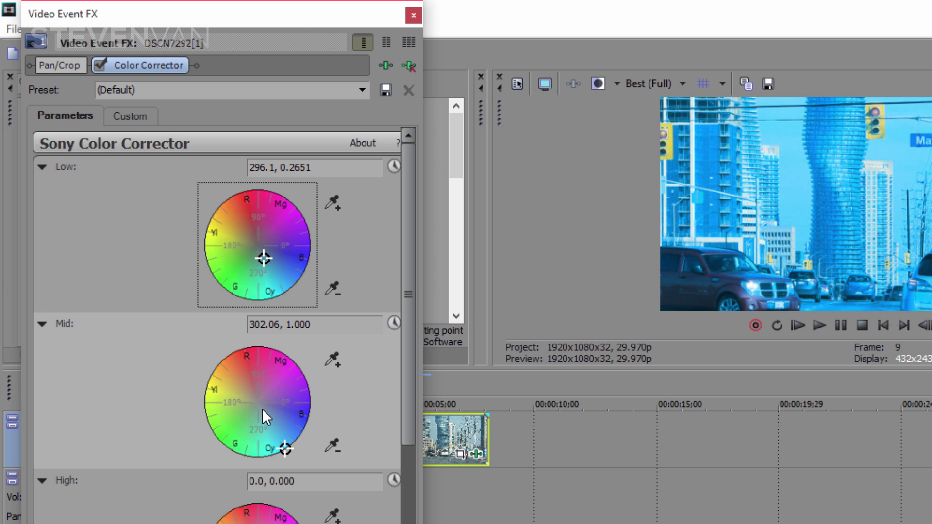
click(262, 409)
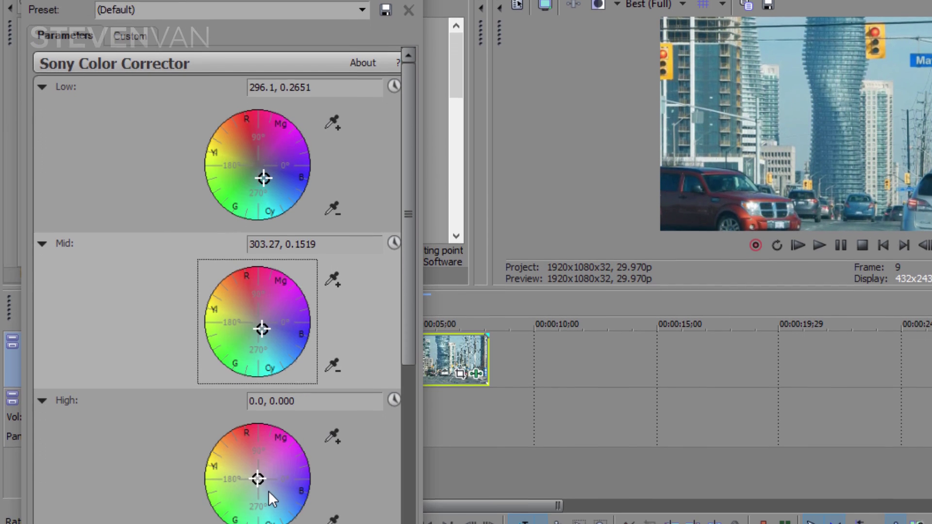
drag(270, 486, 239, 401)
drag(280, 299, 288, 352)
drag(263, 291, 266, 310)
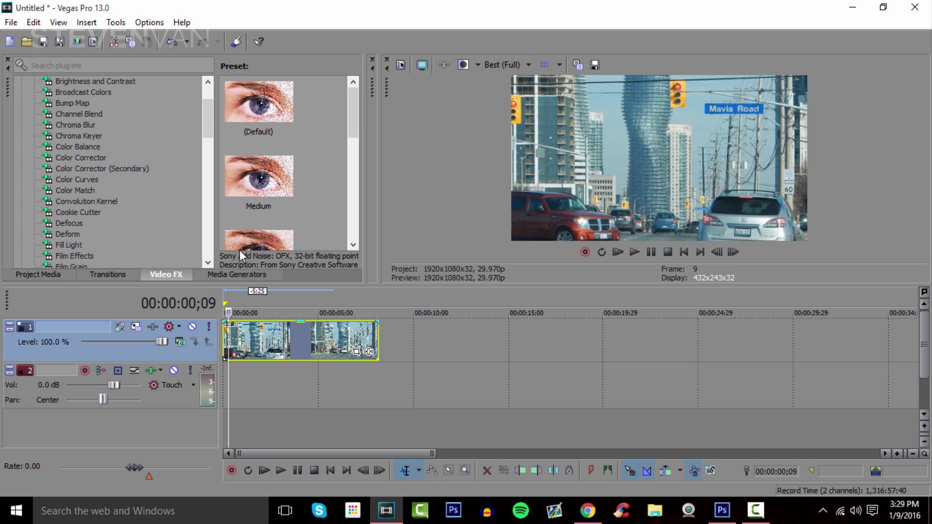
Preview the clip, reapply Color Corrector and push Low, Mid and High toward warm orange.
click(636, 252)
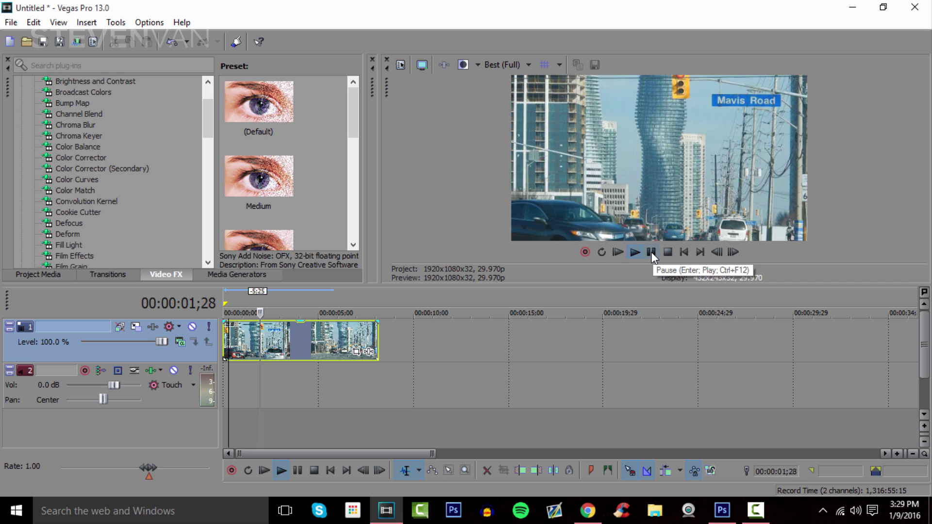
click(652, 254)
drag(103, 156, 272, 335)
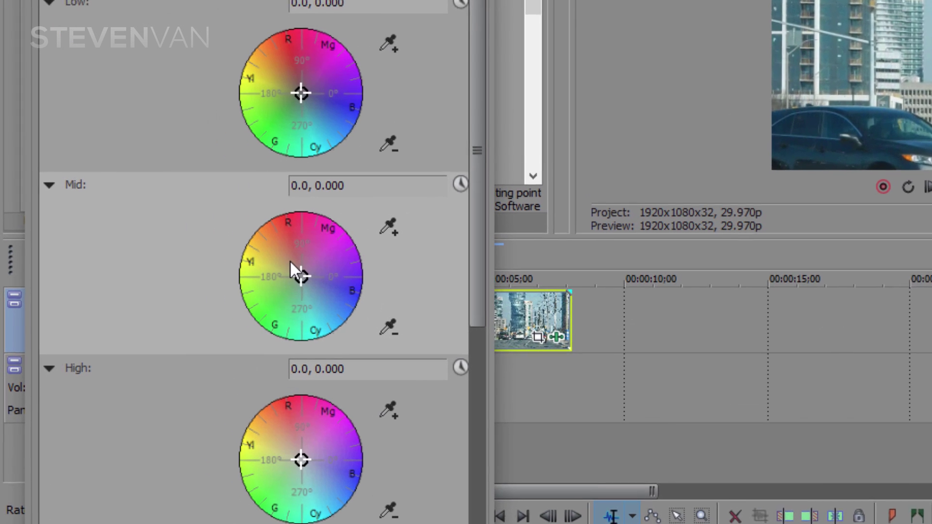
drag(200, 311, 191, 301)
drag(301, 76, 296, 73)
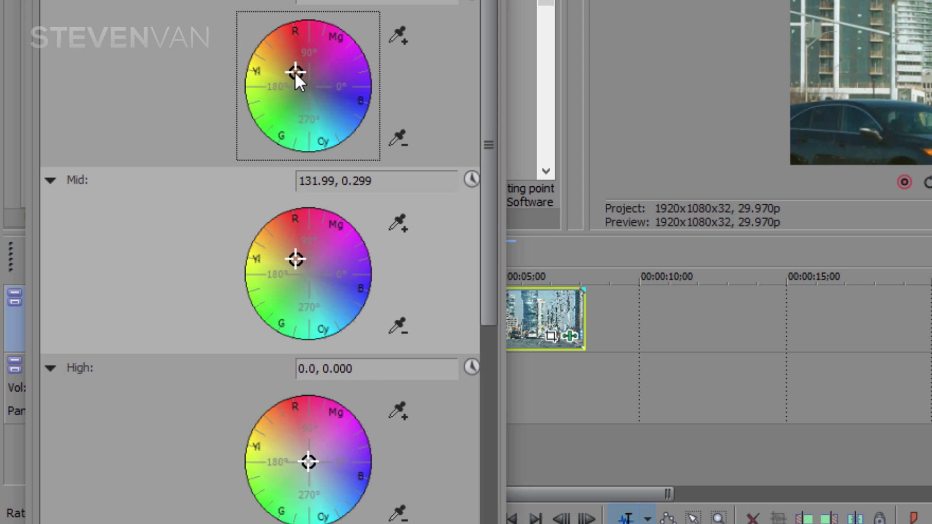
click(298, 445)
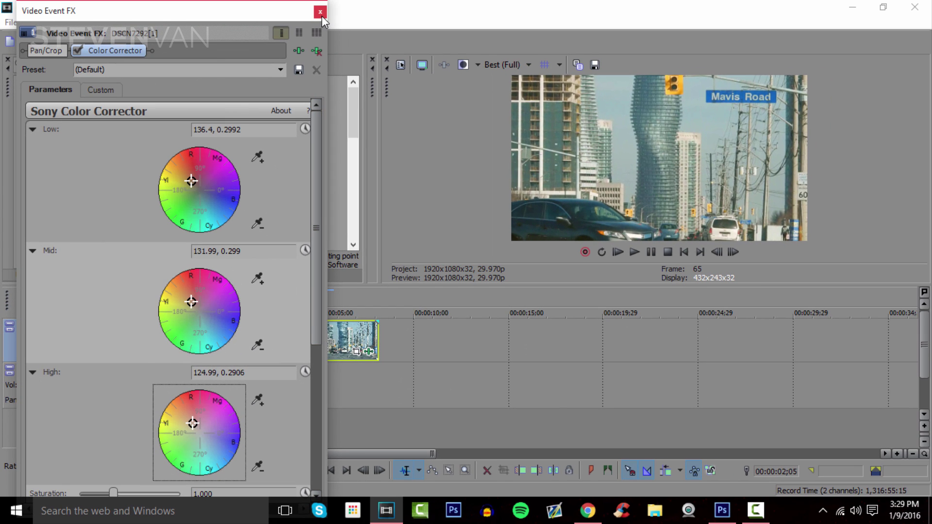
click(321, 13)
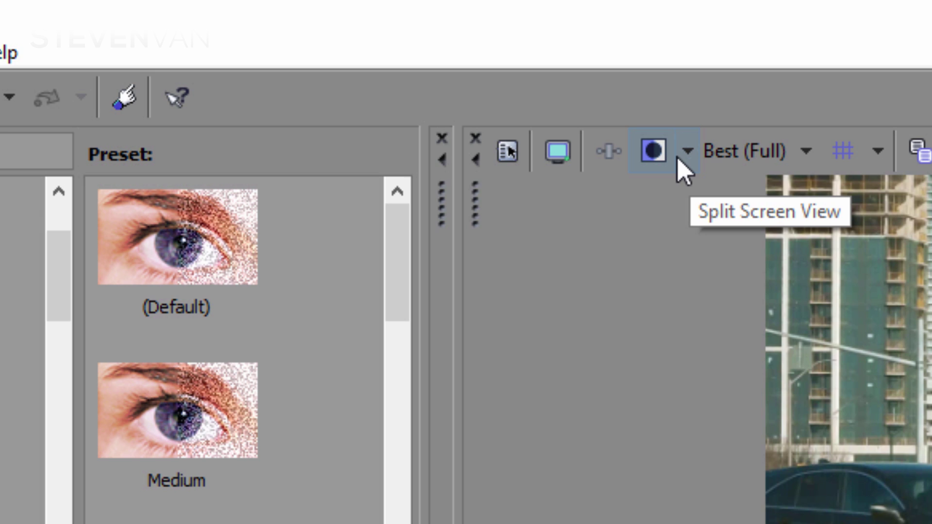
Turn on the before/after split preview and play the graded clip, pausing at 00:00:04;05.
click(678, 156)
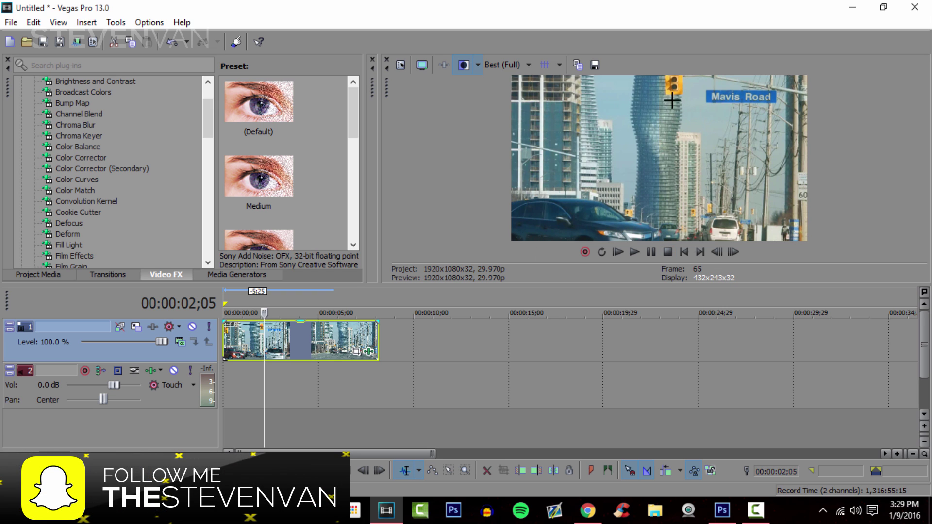
click(621, 253)
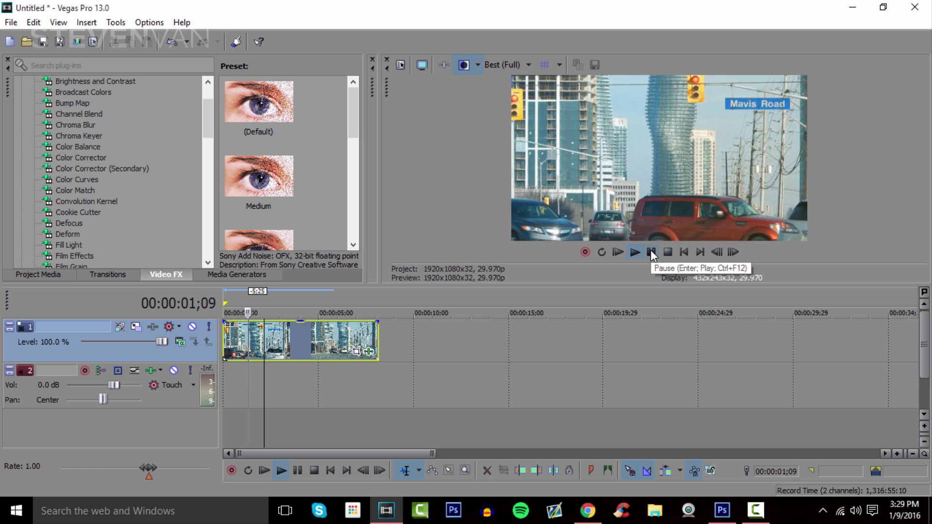
click(650, 251)
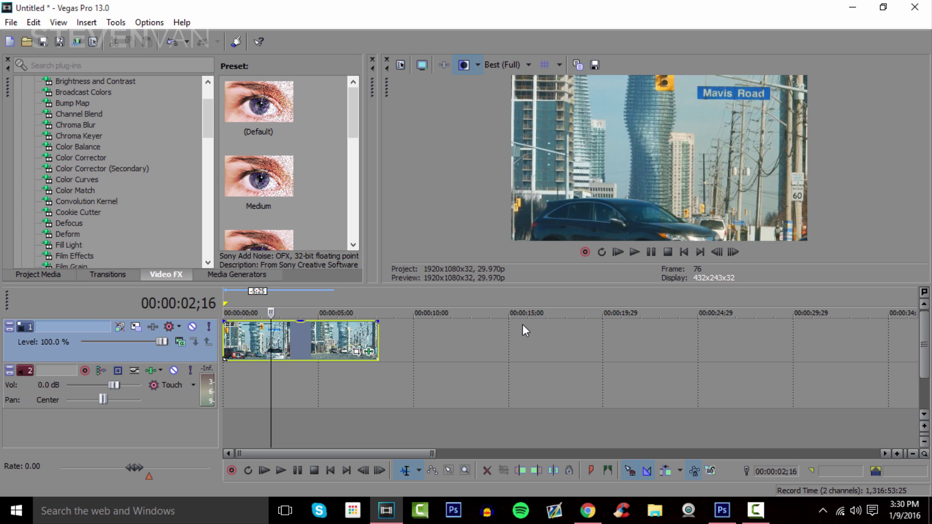
click(648, 252)
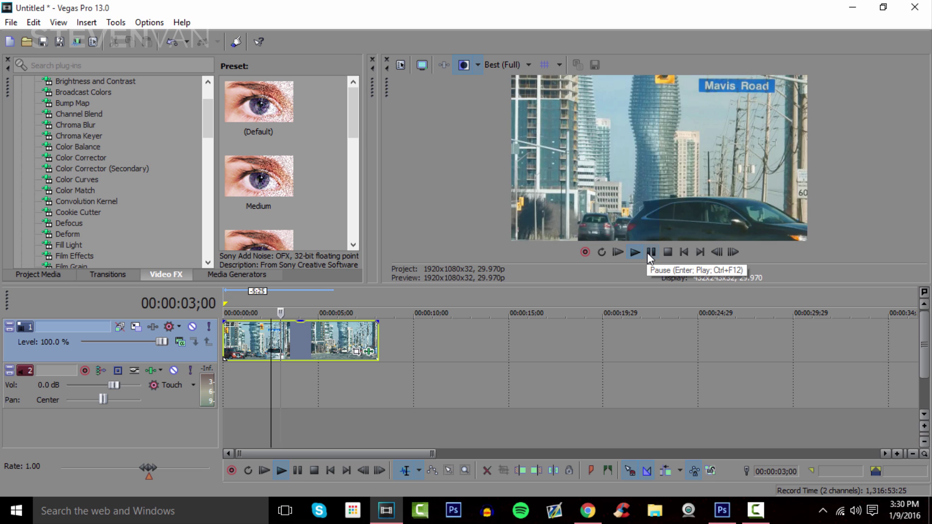
click(650, 252)
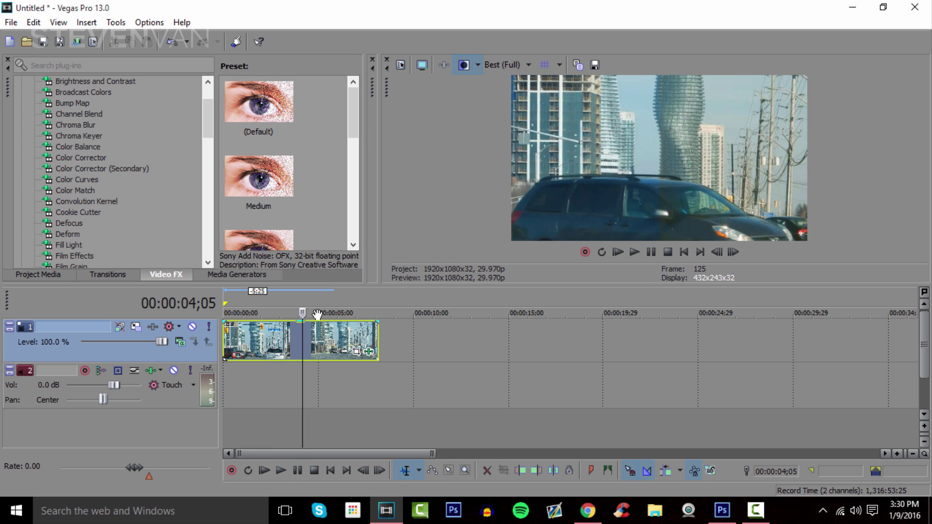
Add Color Curves to the clip and reshape the RGB curve's lower and upper points.
drag(79, 186, 305, 338)
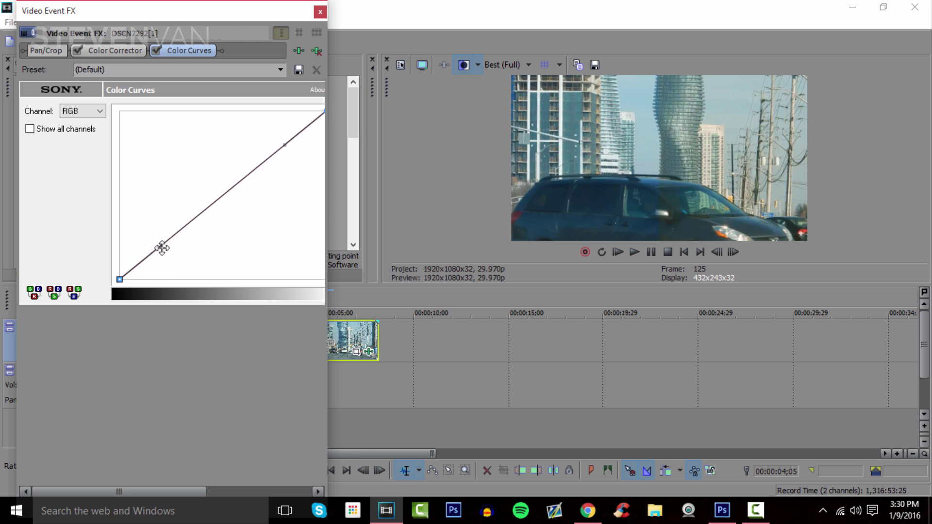
drag(162, 246, 154, 272)
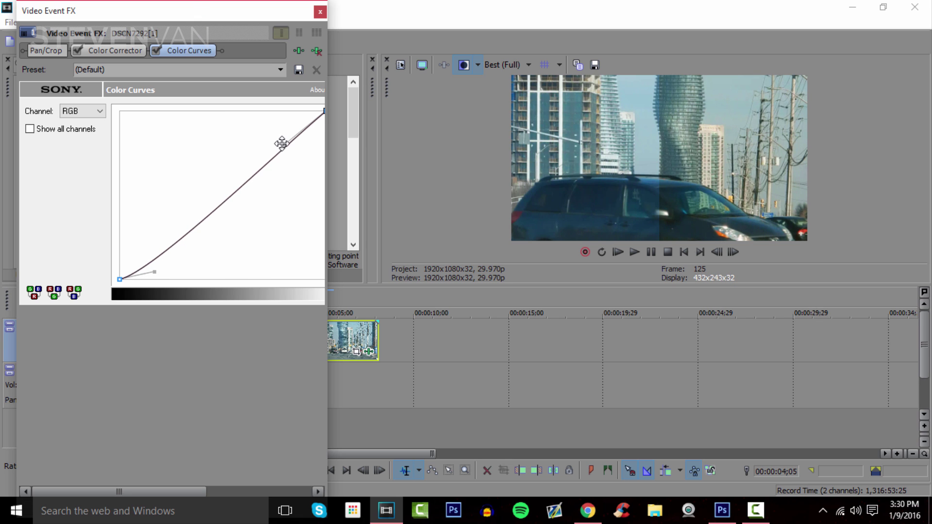
drag(280, 144, 273, 205)
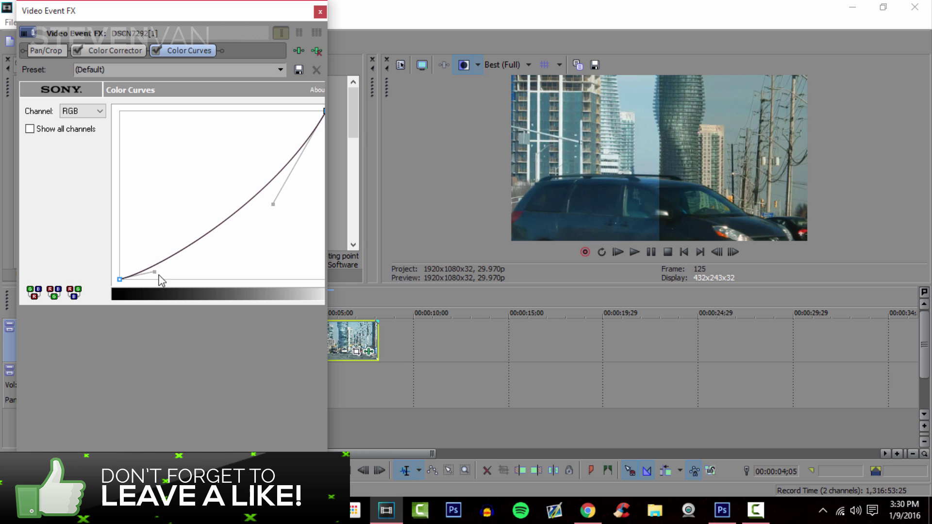
drag(159, 275, 186, 247)
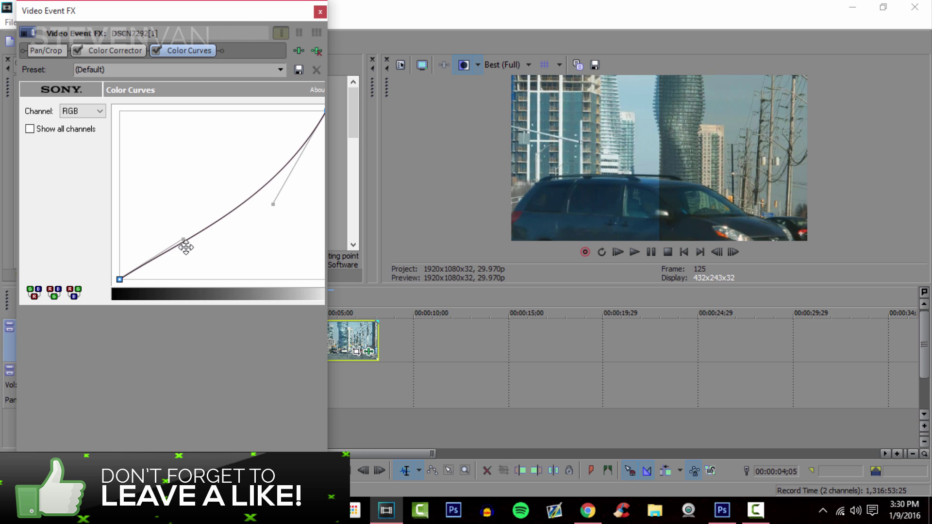
Close the effect settings, turn off the split-screen view and play from the start.
click(319, 11)
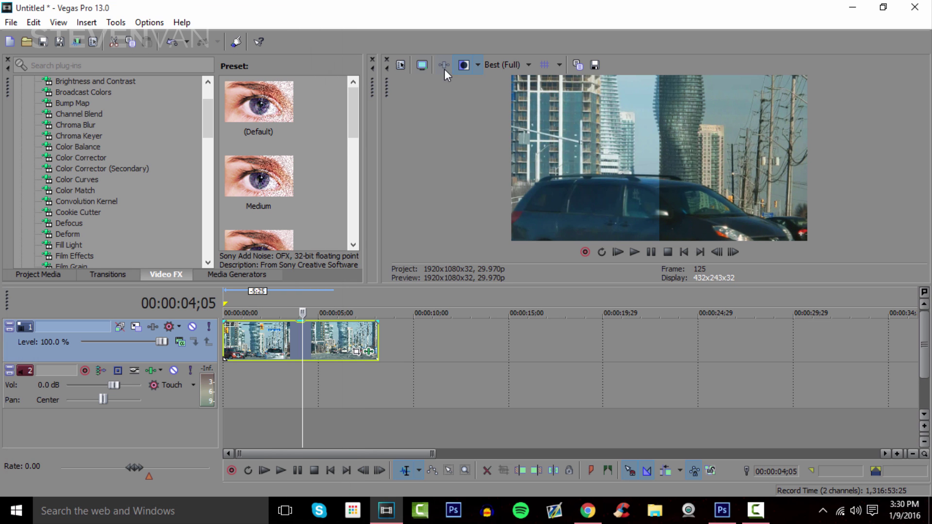
click(466, 69)
click(634, 252)
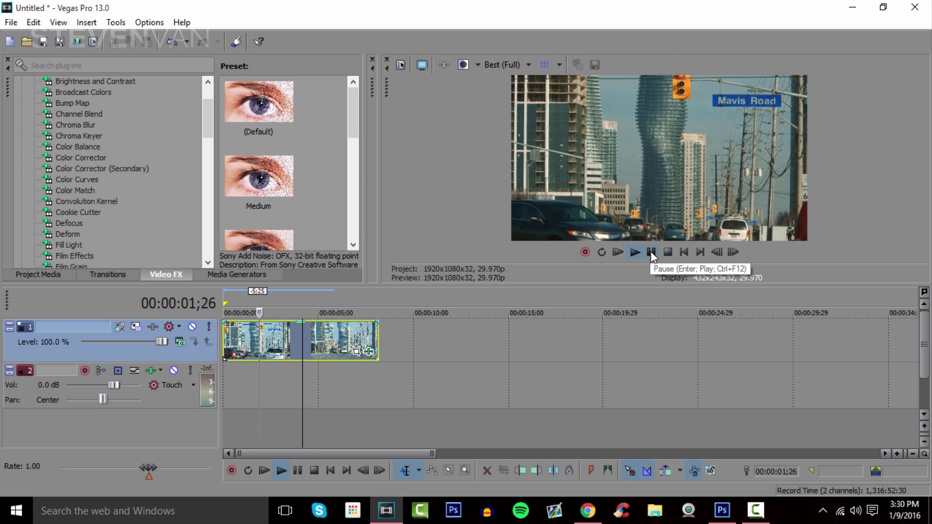
Pause at 00:00:03;09 and apply Sepia with blending strength 0.395 and falloff 0.959.
click(651, 251)
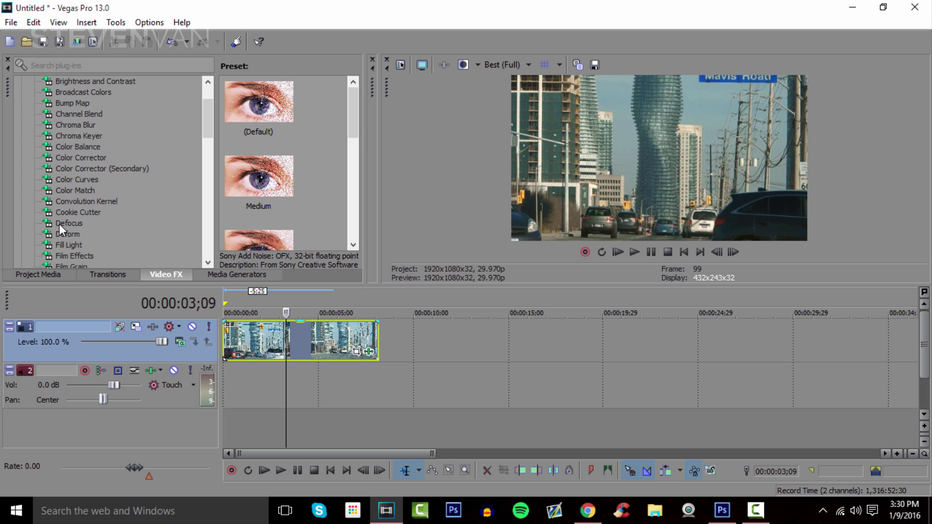
scroll(59, 223, down, 1)
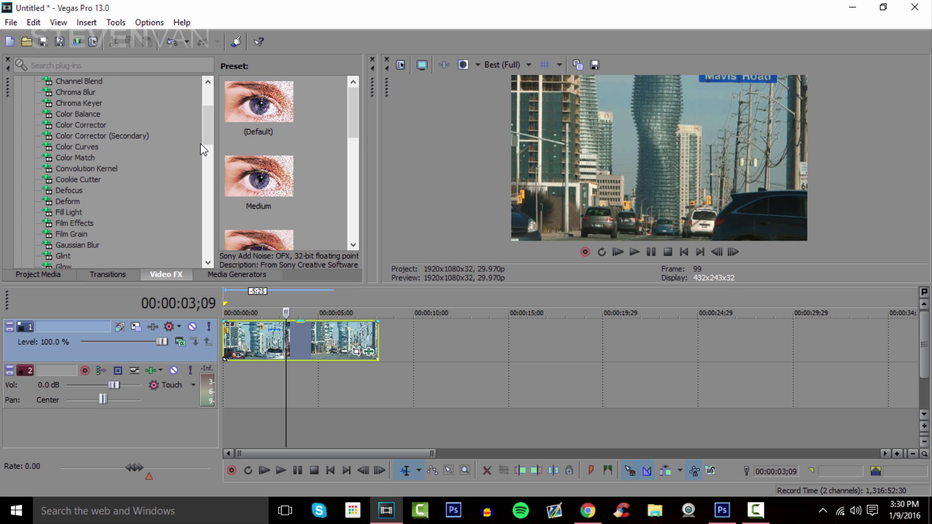
drag(211, 127, 223, 211)
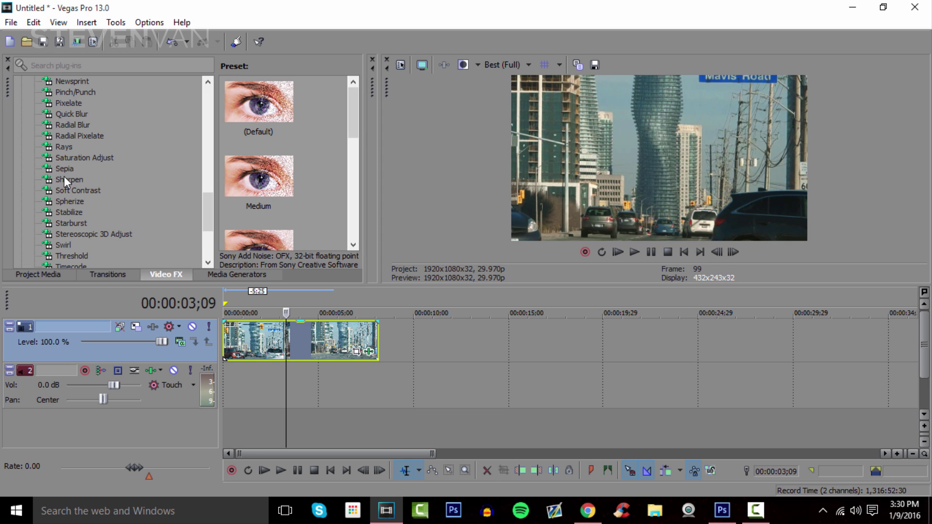
drag(57, 168, 350, 337)
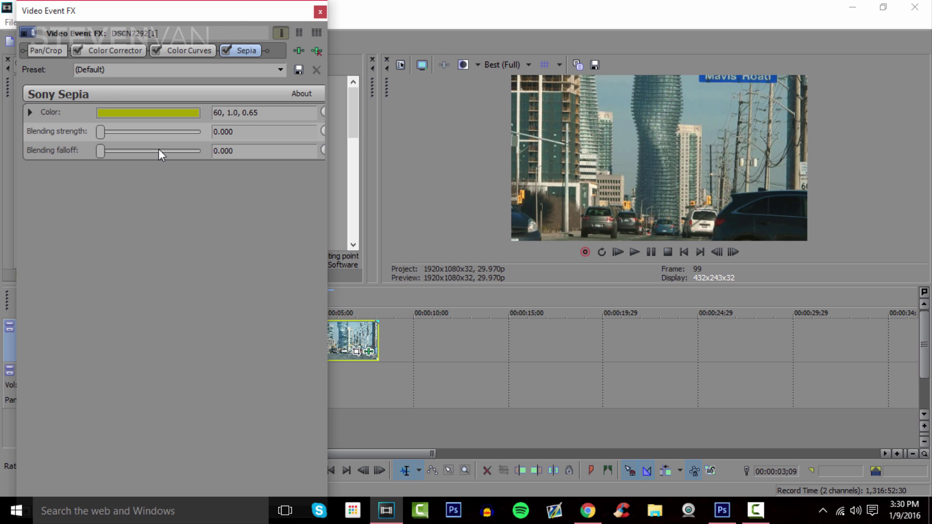
click(148, 113)
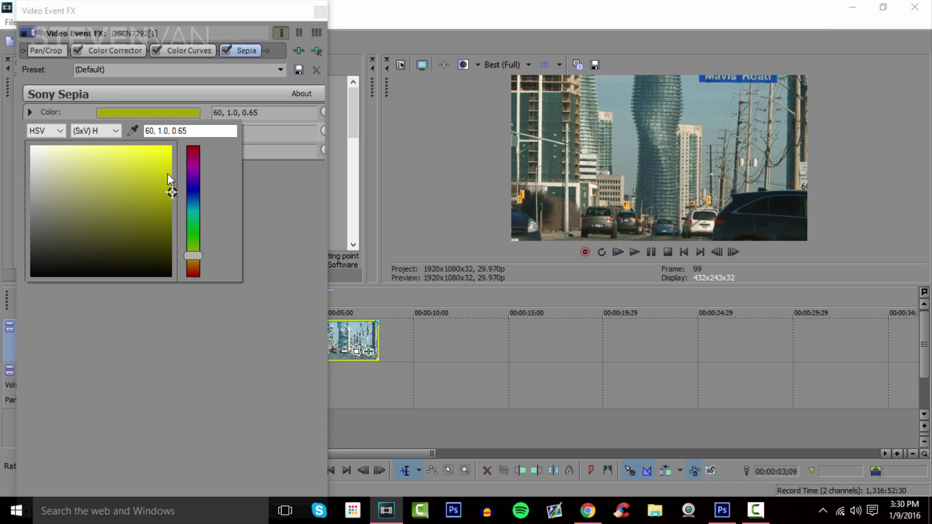
click(260, 174)
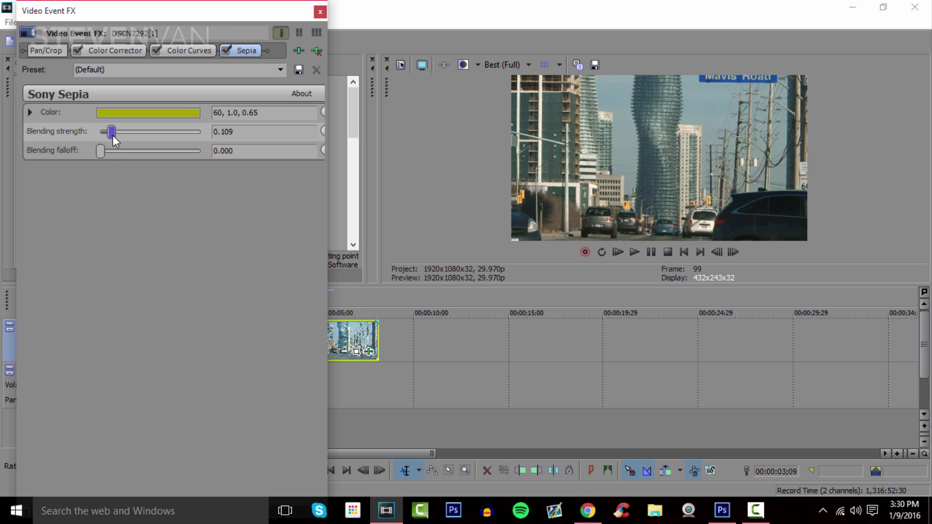
drag(112, 136, 164, 151)
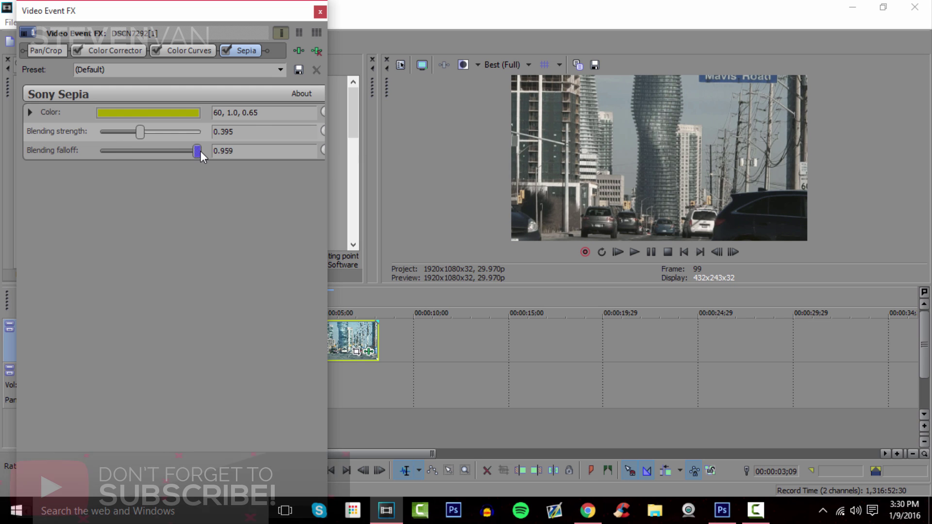
Close the Sepia settings, pause at 00:00:01;21, then replay with the split-screen comparison on.
click(320, 11)
click(618, 250)
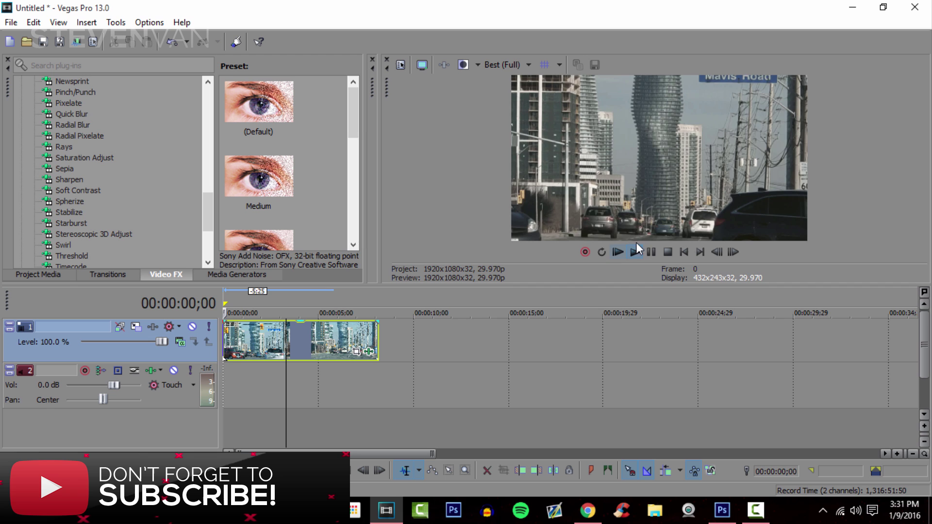
click(650, 253)
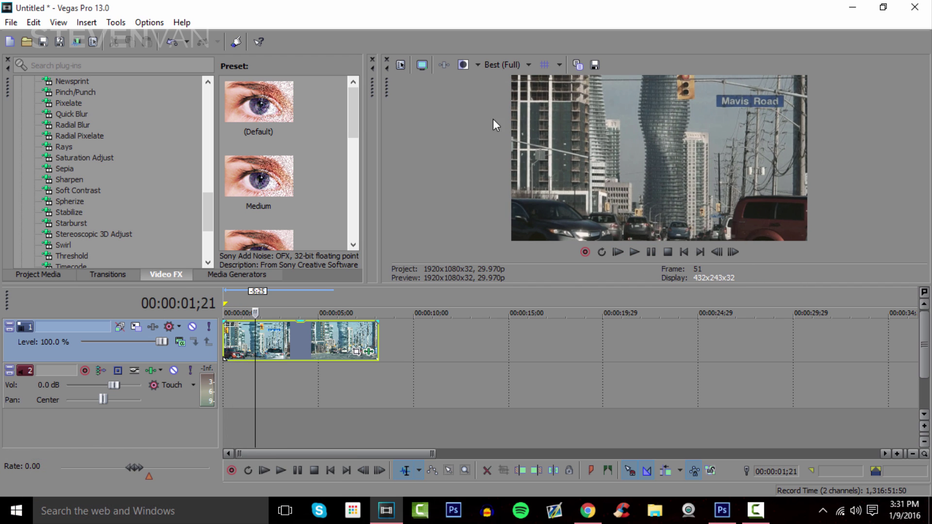
click(464, 64)
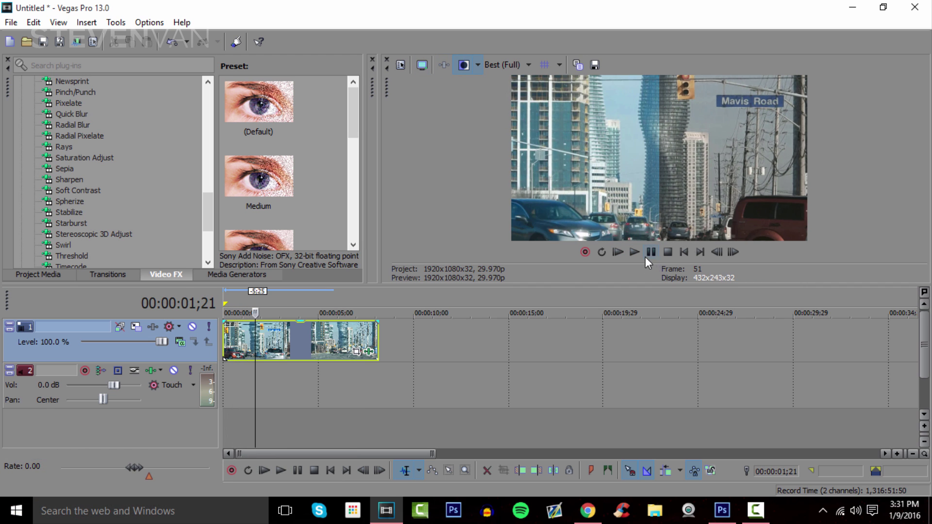
click(618, 252)
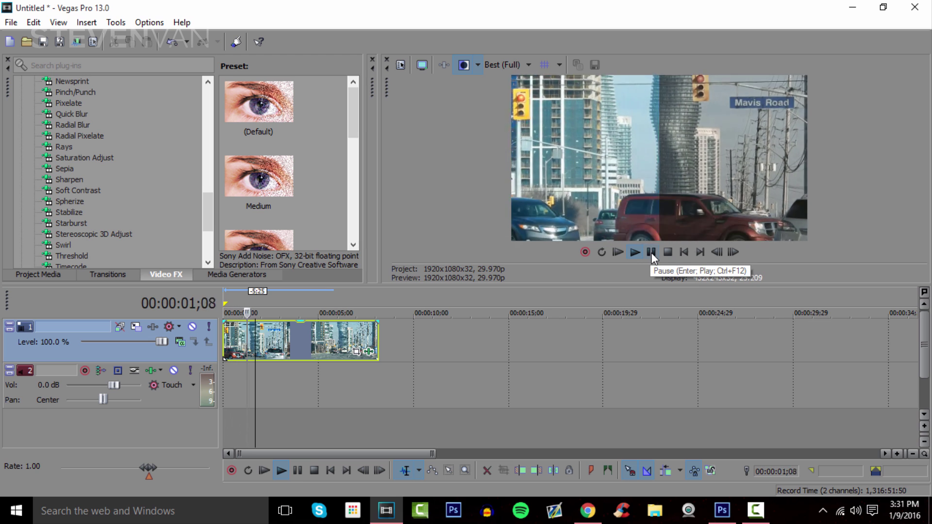